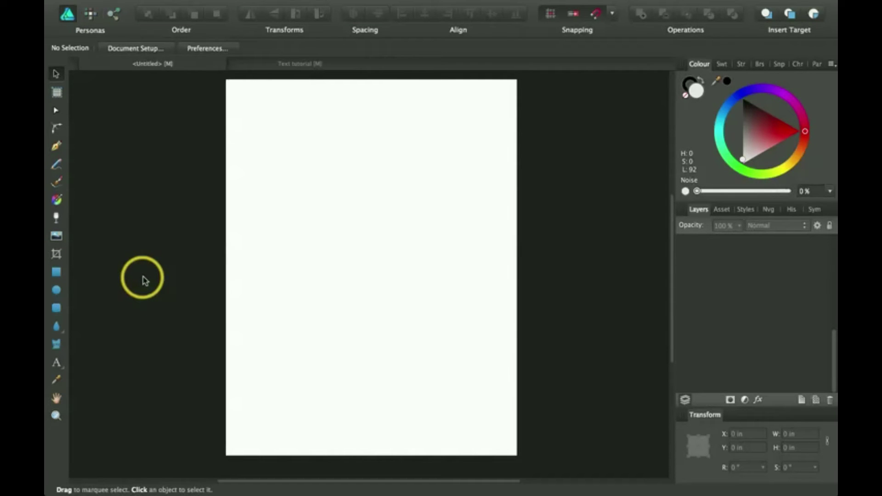
Cycle with M through the rectangle, ellipse and rounded rectangle drawing modes.
{"action": "key", "text": "m"}
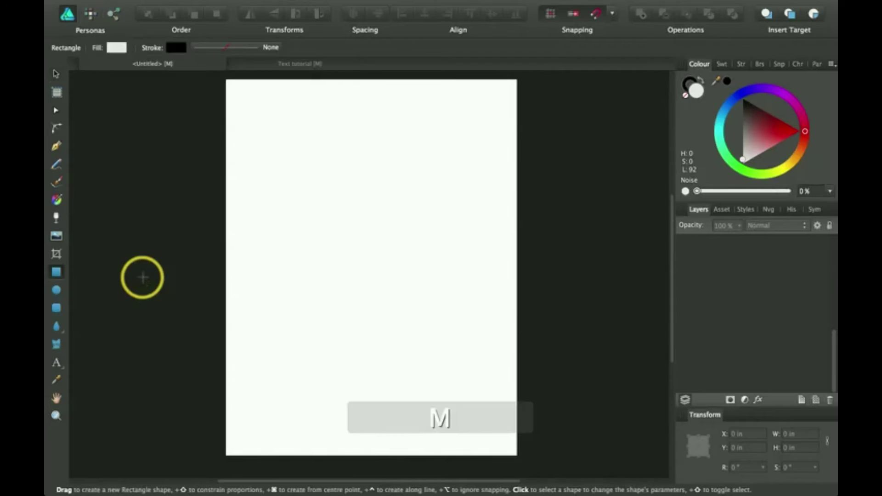
{"action": "key", "text": "m"}
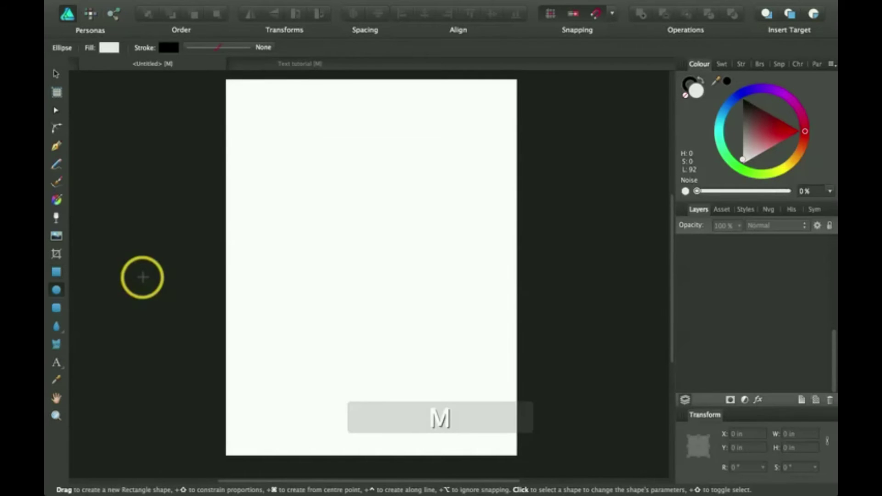
{"action": "key", "text": "m"}
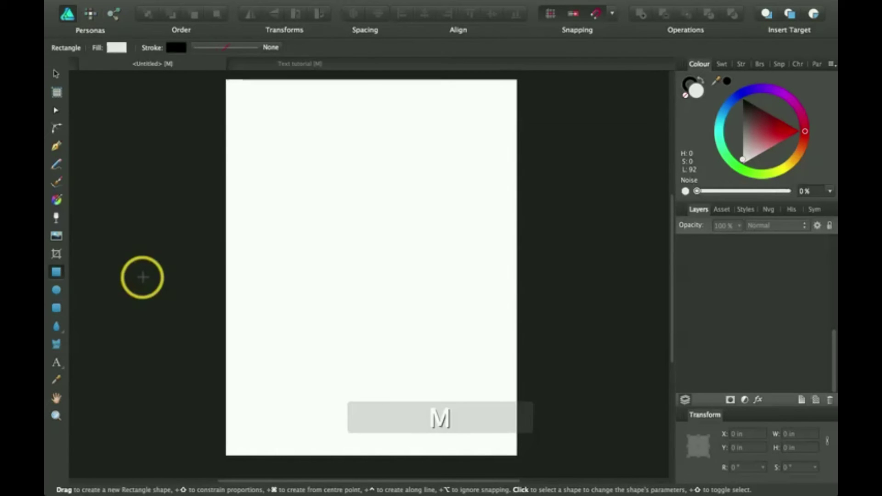
{"action": "key", "text": "m"}
{"action": "key", "text": "m"}
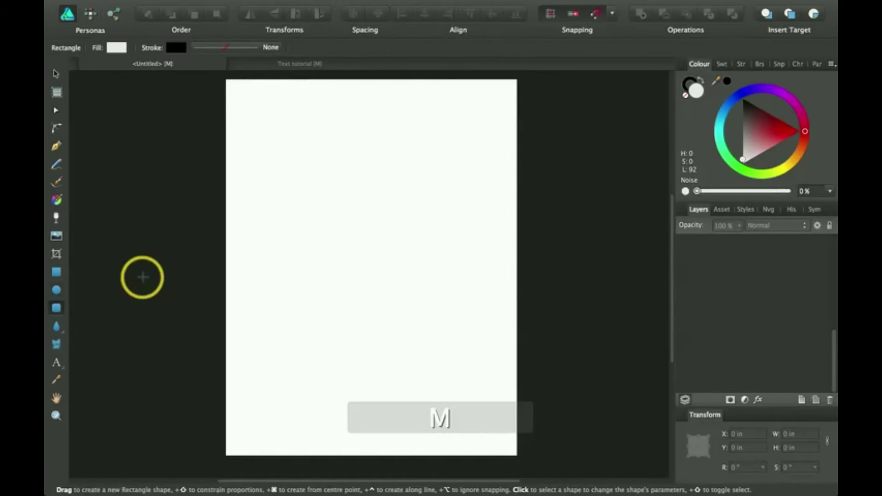
{"action": "key", "text": "m"}
{"action": "key", "text": "m"}
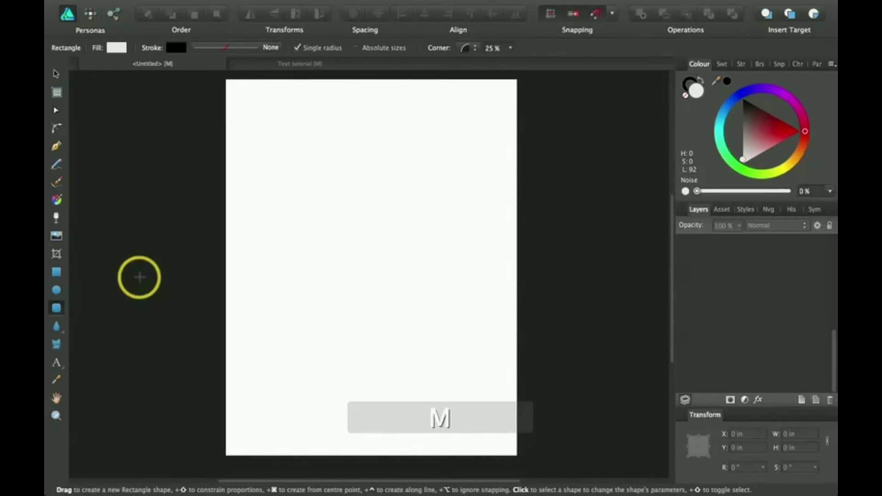
Browse the extra shape tools list, then settle on the Rectangle Tool.
{"action": "left_click", "coordinate": [65, 337]}
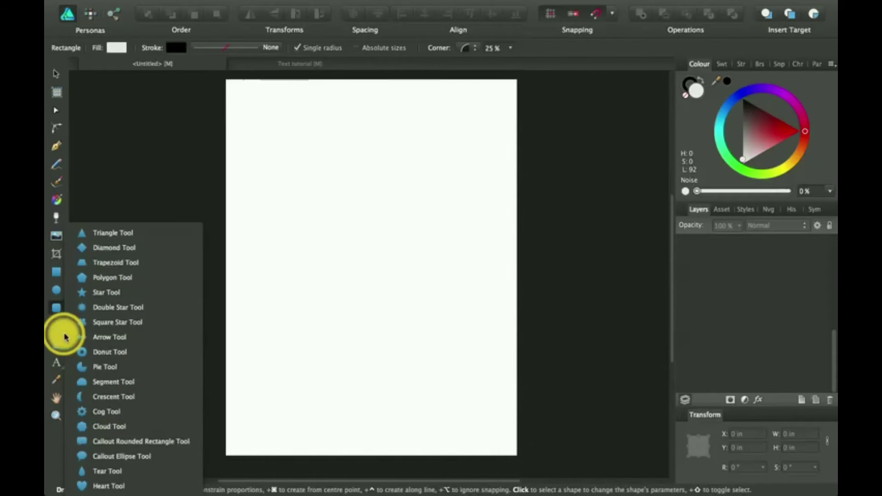
{"action": "left_click", "coordinate": [64, 337]}
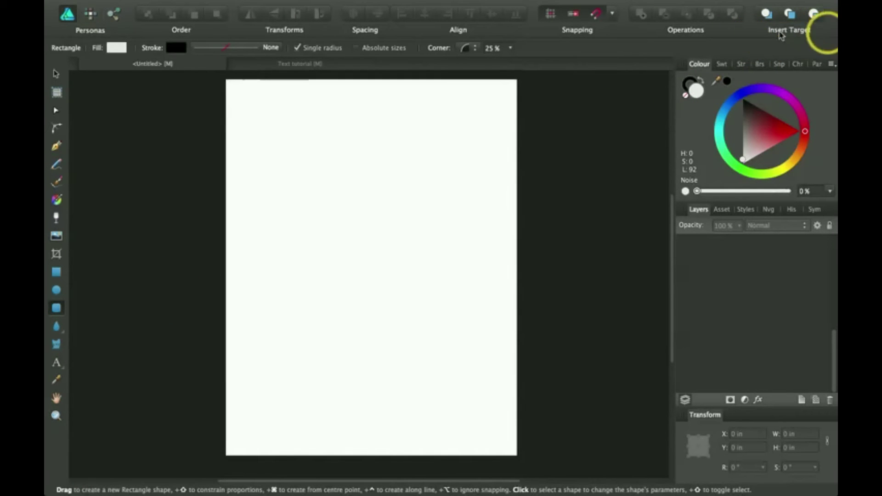
{"action": "left_click", "coordinate": [63, 338]}
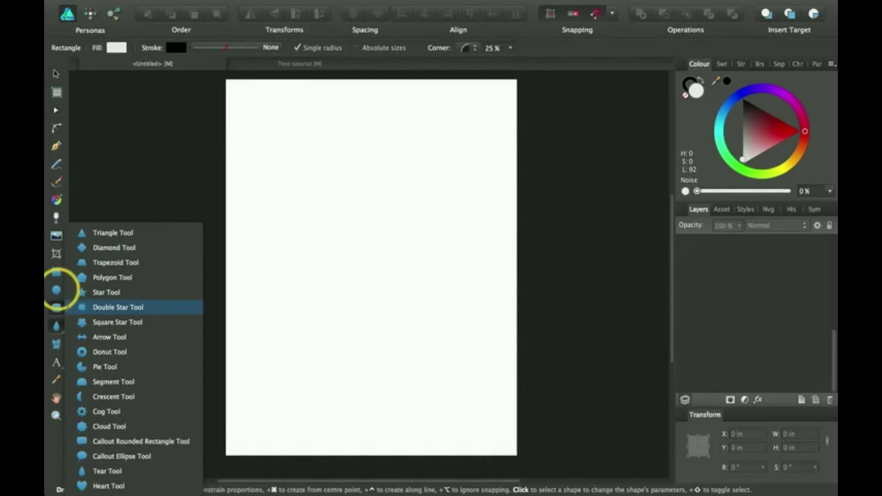
{"action": "left_click", "coordinate": [111, 194]}
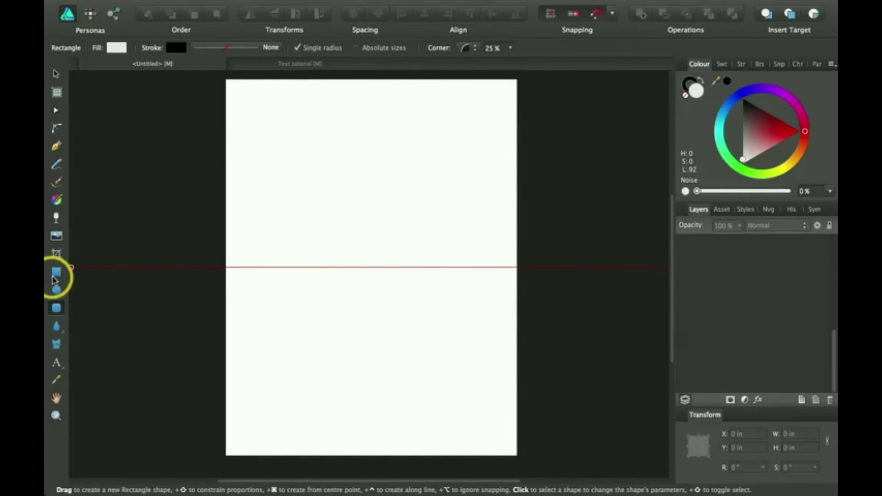
{"action": "left_click", "coordinate": [56, 272]}
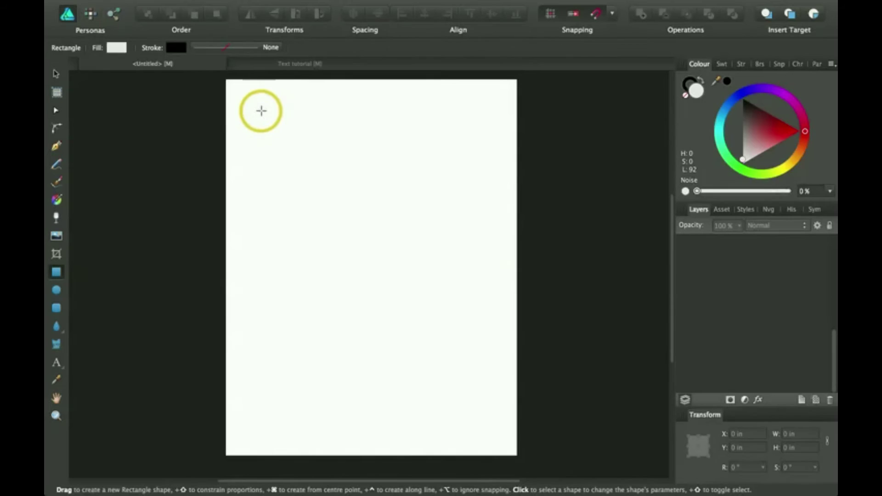
Draw a rectangle covering most of the page, enlarge it up-left, and fill it crimson.
{"action": "left_click_drag", "start_coordinate": [256, 109], "coordinate": [493, 427]}
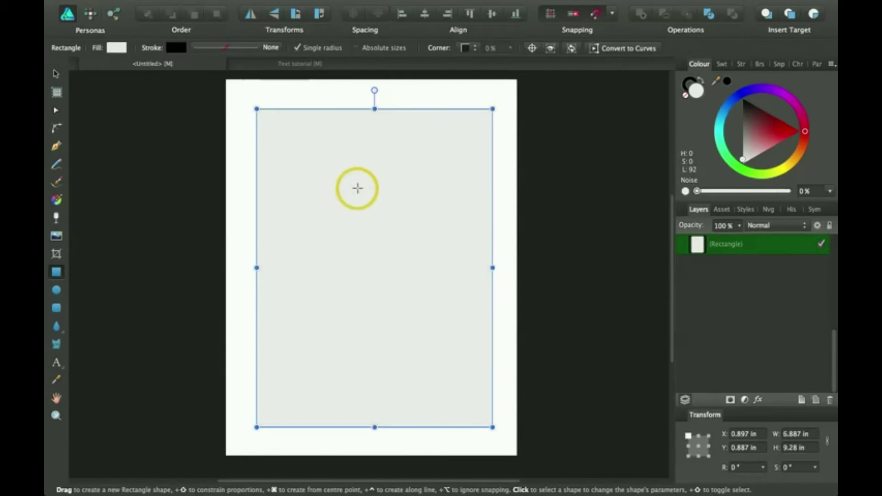
{"action": "left_click_drag", "start_coordinate": [258, 109], "coordinate": [250, 102]}
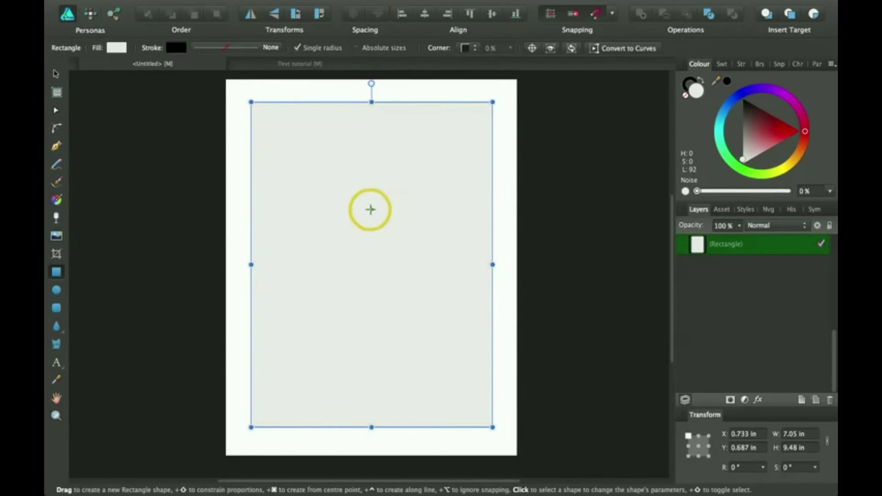
{"action": "left_click", "coordinate": [774, 123]}
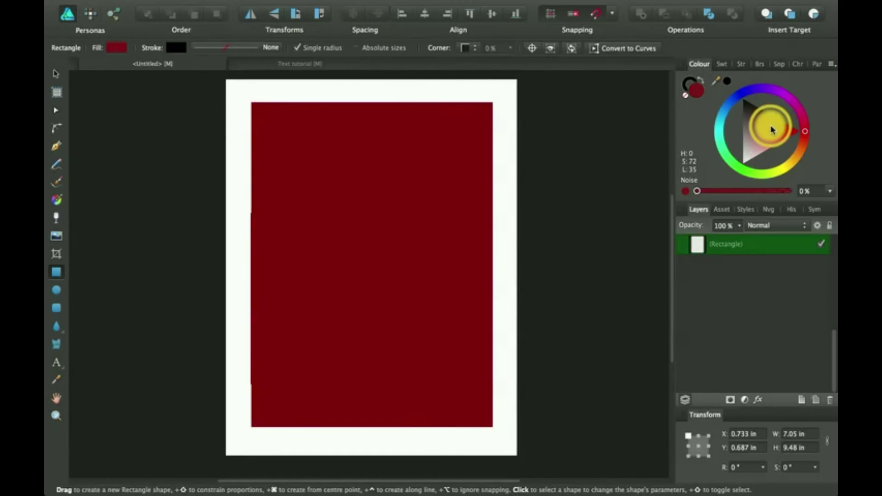
{"action": "left_click_drag", "start_coordinate": [775, 123], "coordinate": [771, 126]}
{"action": "left_click", "coordinate": [57, 134]}
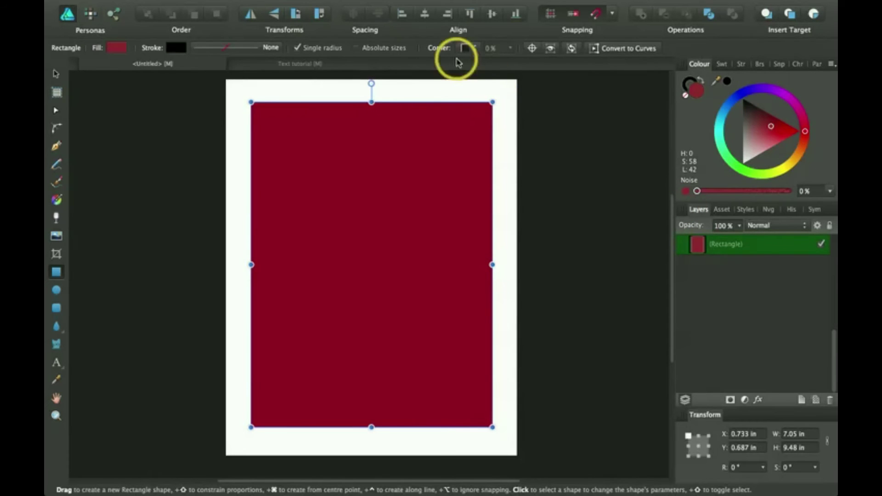
{"action": "left_click", "coordinate": [473, 53]}
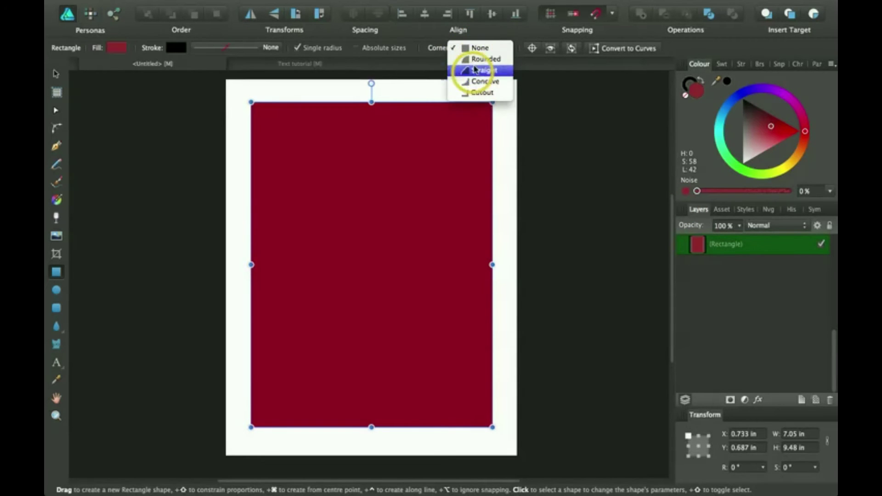
{"action": "left_click", "coordinate": [480, 59]}
{"action": "left_click", "coordinate": [473, 48]}
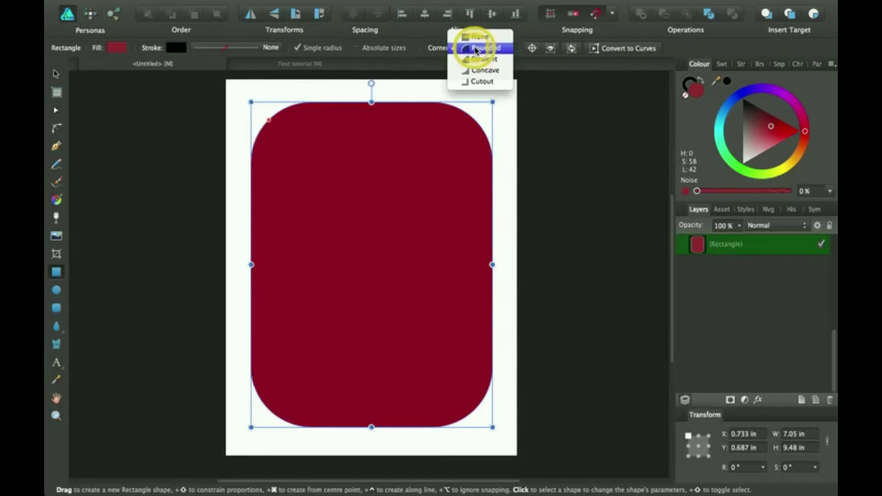
{"action": "left_click", "coordinate": [480, 60]}
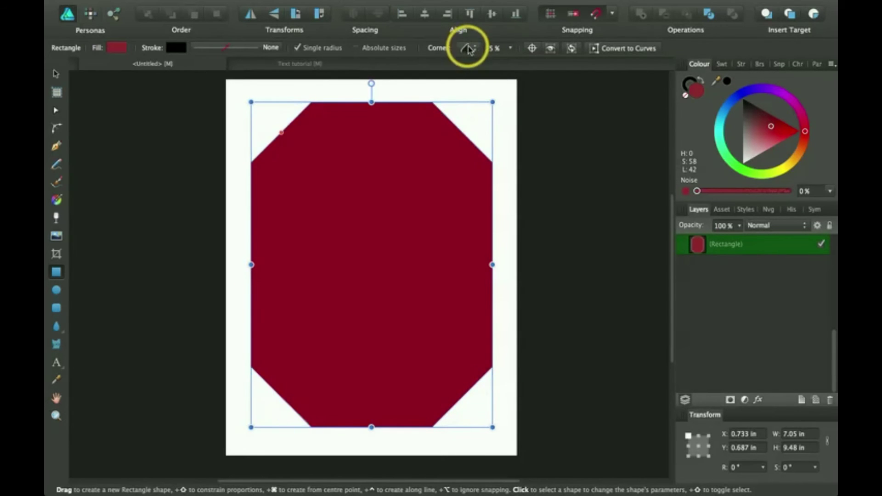
{"action": "left_click", "coordinate": [469, 46]}
{"action": "left_click", "coordinate": [468, 60]}
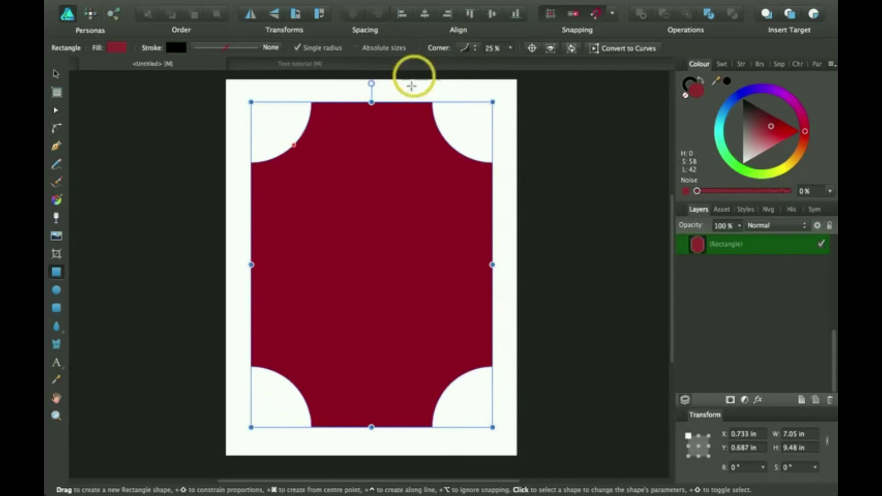
{"action": "left_click", "coordinate": [466, 49]}
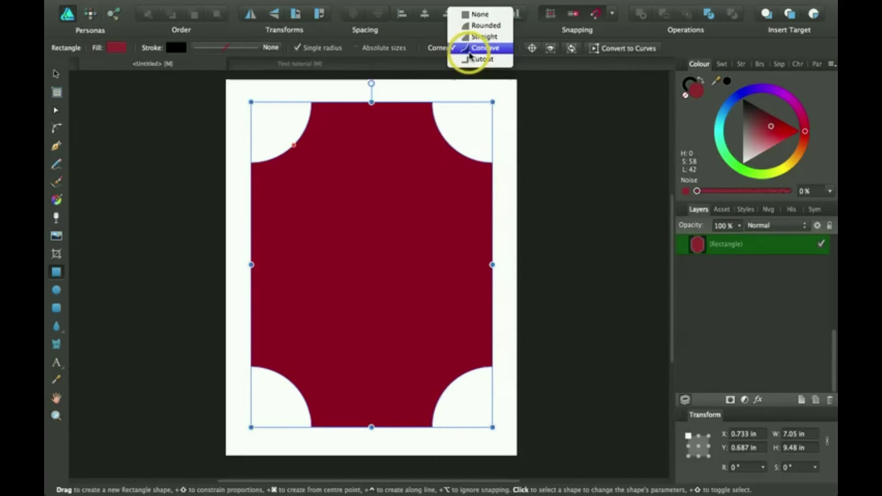
{"action": "left_click", "coordinate": [478, 14]}
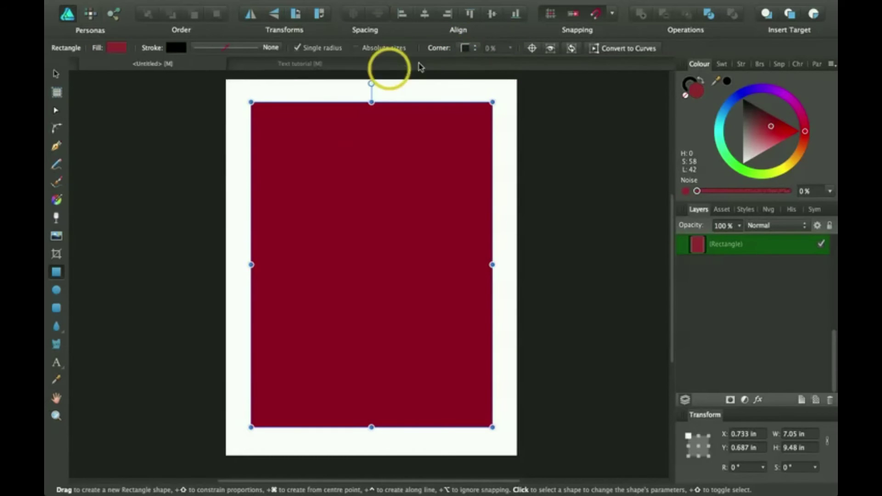
{"action": "left_click", "coordinate": [476, 52]}
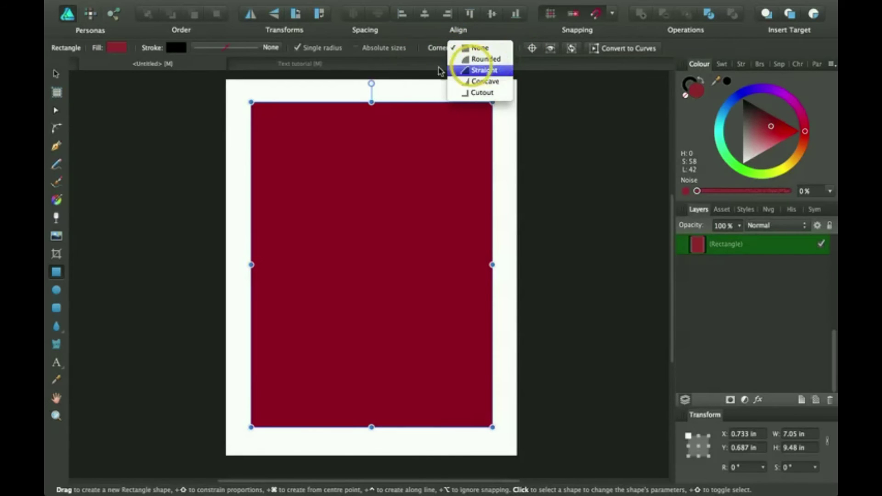
{"action": "left_click", "coordinate": [406, 75]}
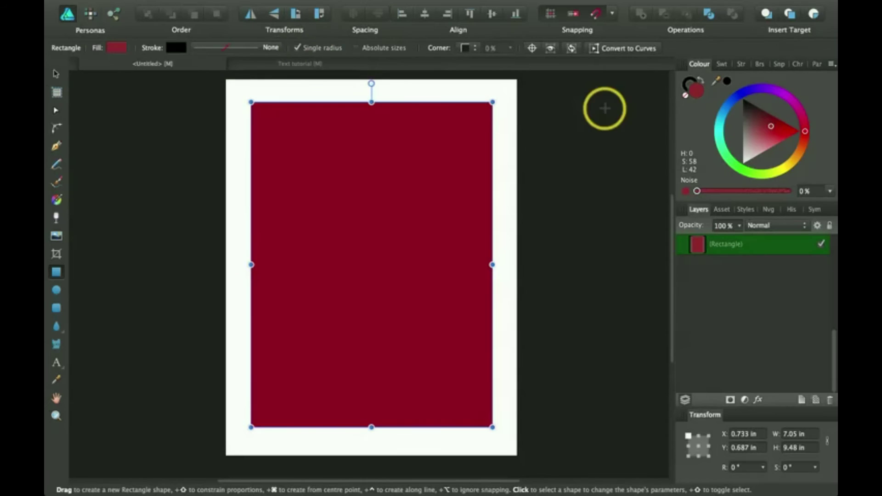
Style corners separately: rounded top-left, chamfered top-right, cut-out bottom-left, all at 25%.
{"action": "left_click", "coordinate": [297, 48]}
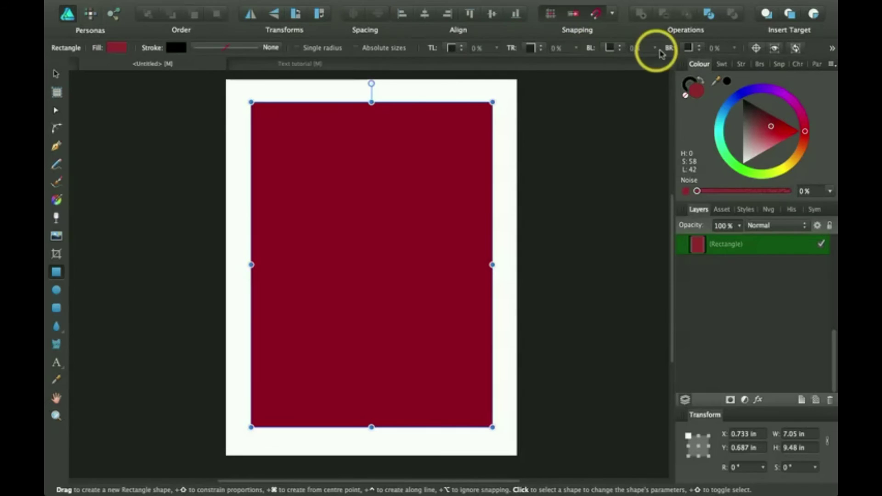
{"action": "left_click", "coordinate": [466, 53]}
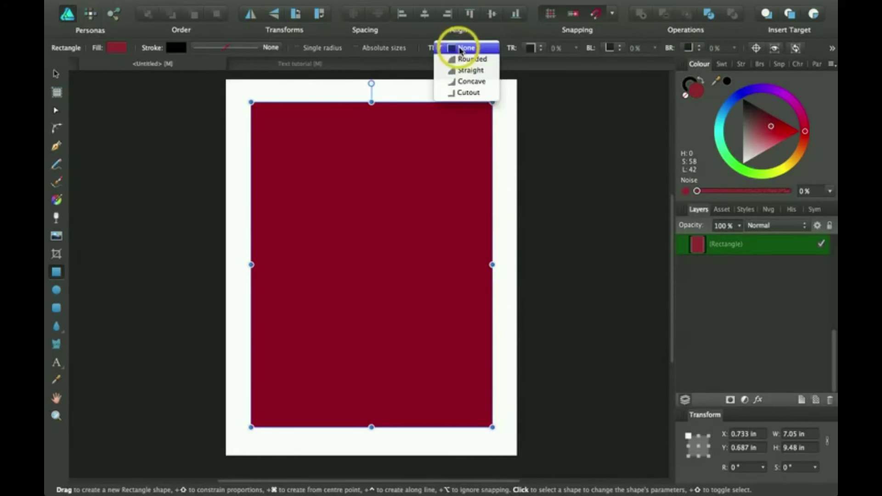
{"action": "left_click", "coordinate": [459, 58]}
{"action": "left_click", "coordinate": [542, 49]}
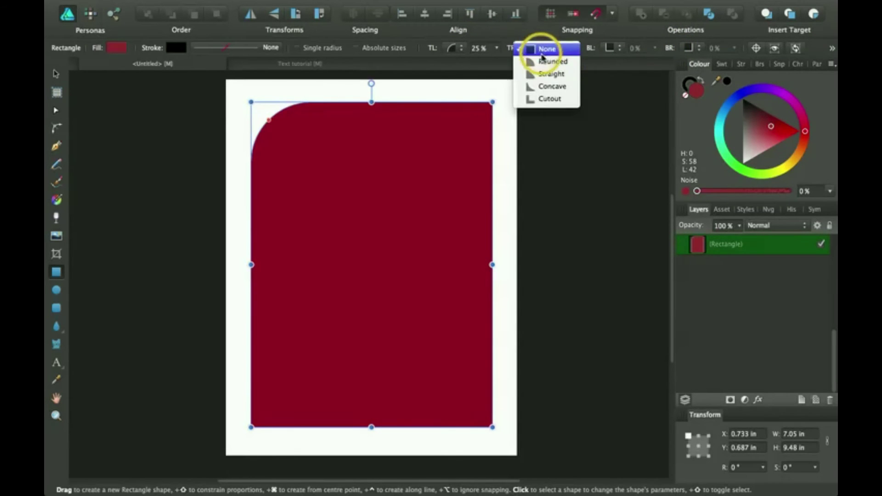
{"action": "left_click", "coordinate": [546, 75]}
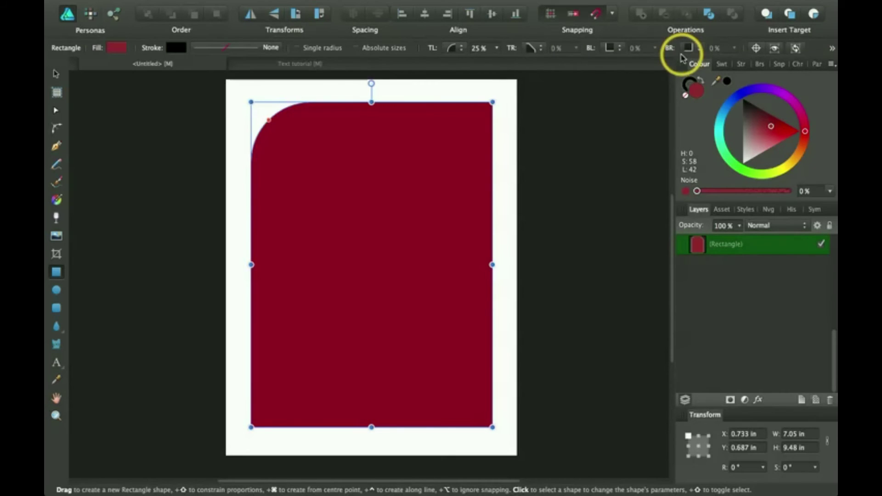
{"action": "left_click", "coordinate": [626, 50]}
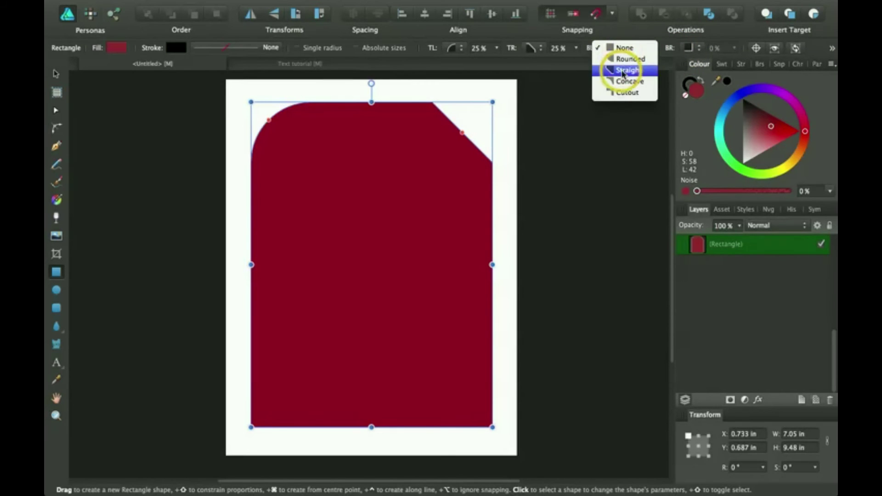
{"action": "left_click", "coordinate": [625, 92]}
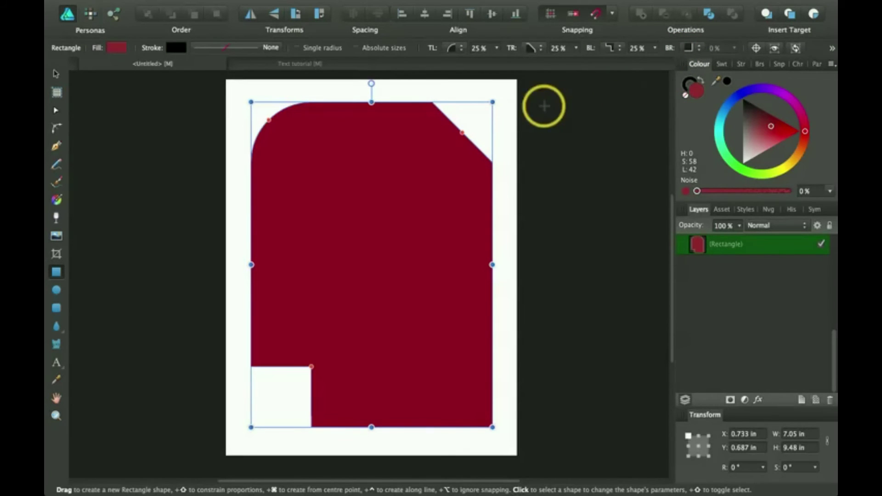
{"action": "left_click", "coordinate": [371, 256]}
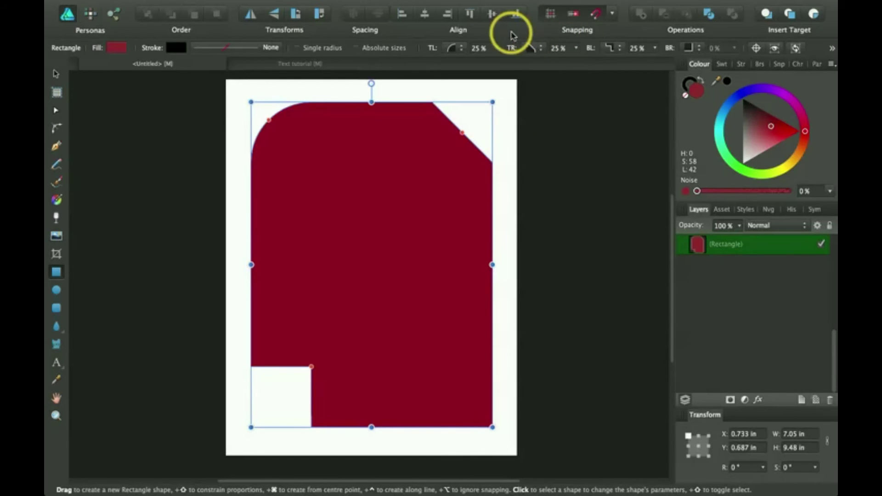
{"action": "left_click", "coordinate": [831, 49]}
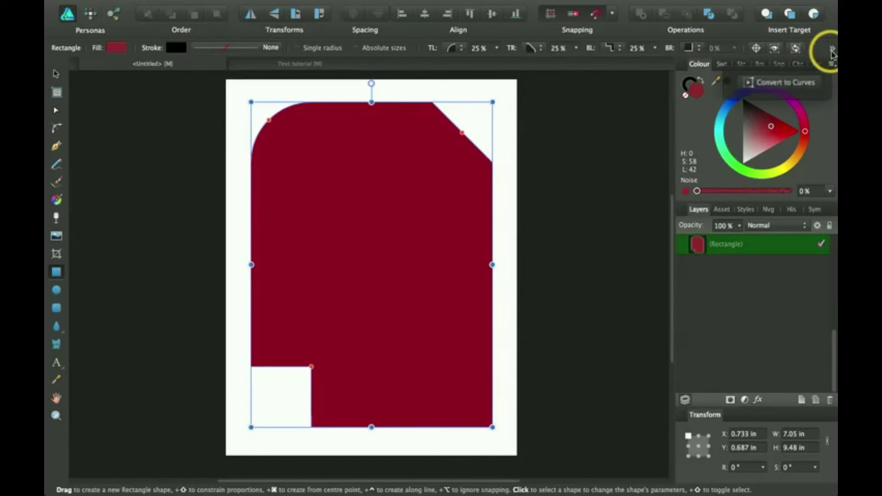
{"action": "left_click", "coordinate": [831, 49]}
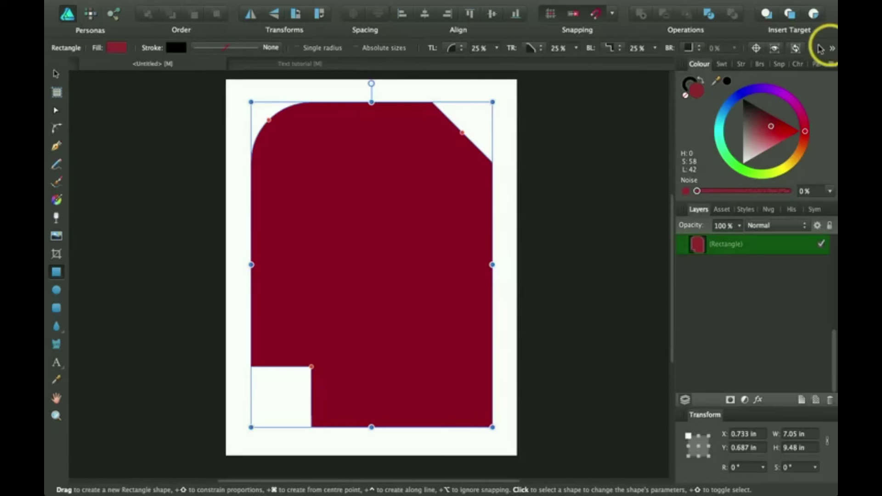
Round all four corners with one 1.181 in radius, then deselect and reselect the rectangle.
{"action": "left_click", "coordinate": [298, 50]}
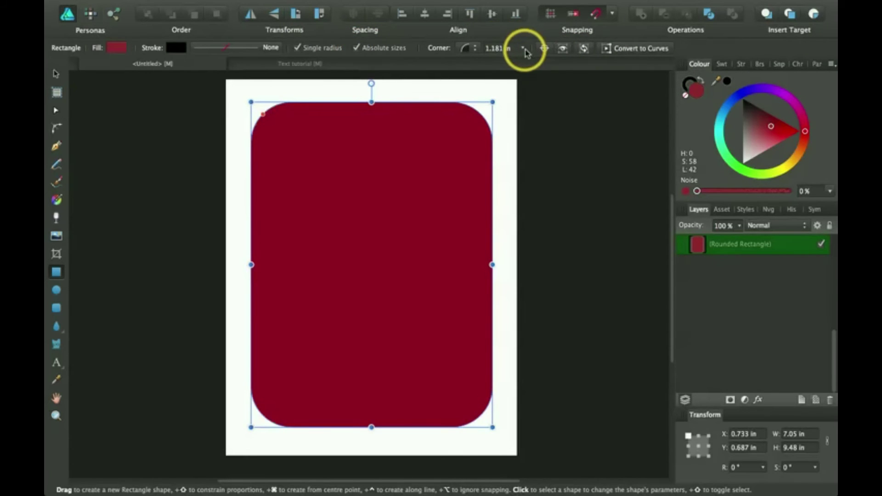
{"action": "left_click", "coordinate": [523, 49]}
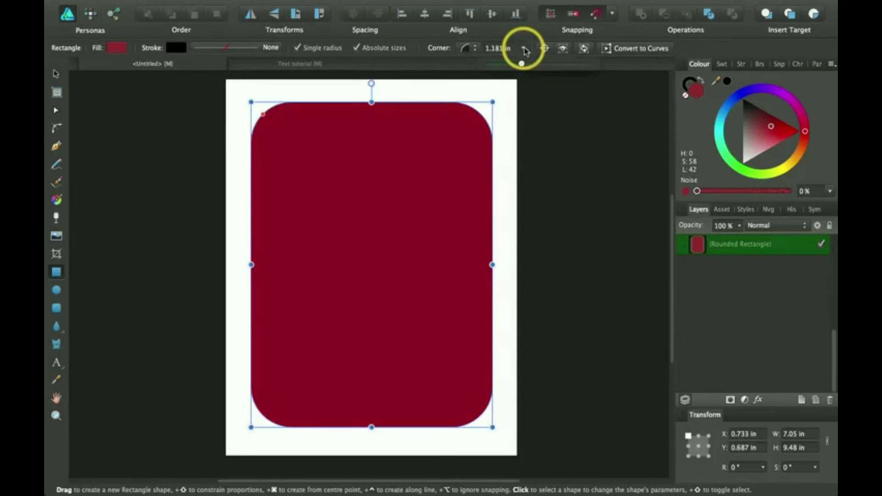
{"action": "left_click", "coordinate": [524, 49]}
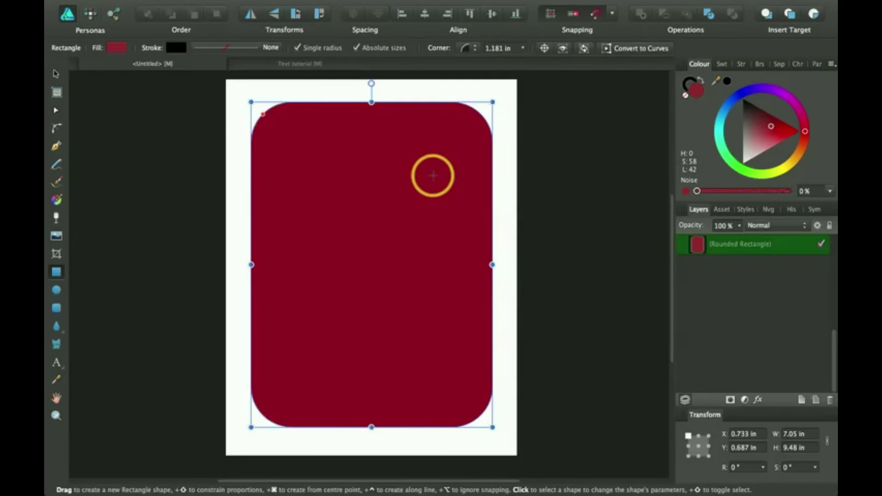
{"action": "key", "text": "Escape"}
{"action": "left_click", "coordinate": [376, 248]}
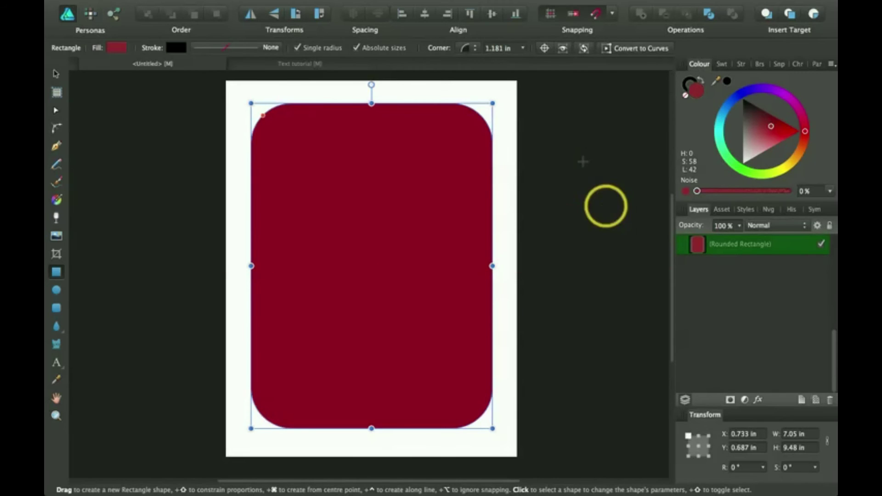
{"action": "left_click", "coordinate": [118, 47]}
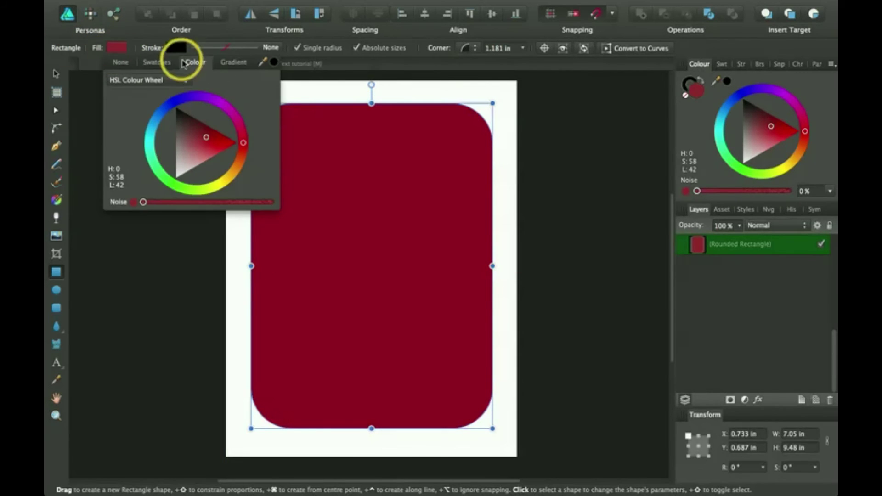
{"action": "left_click", "coordinate": [150, 40]}
{"action": "left_click", "coordinate": [182, 49]}
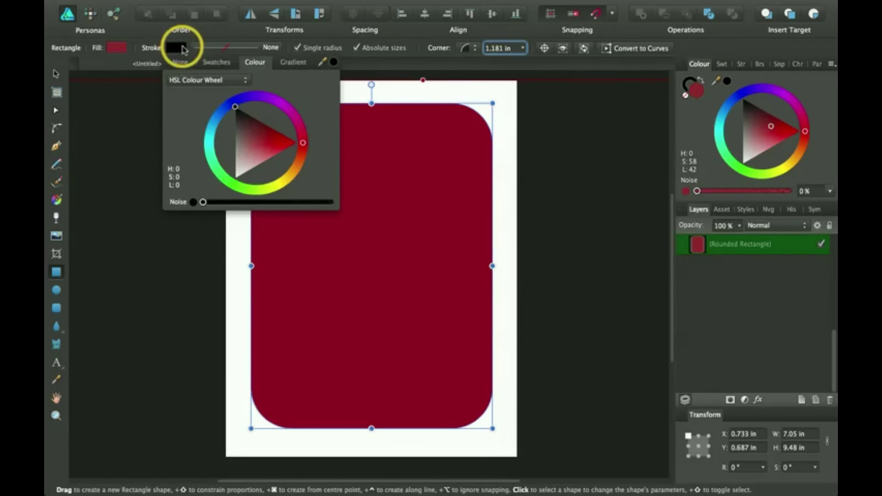
{"action": "left_click", "coordinate": [247, 47]}
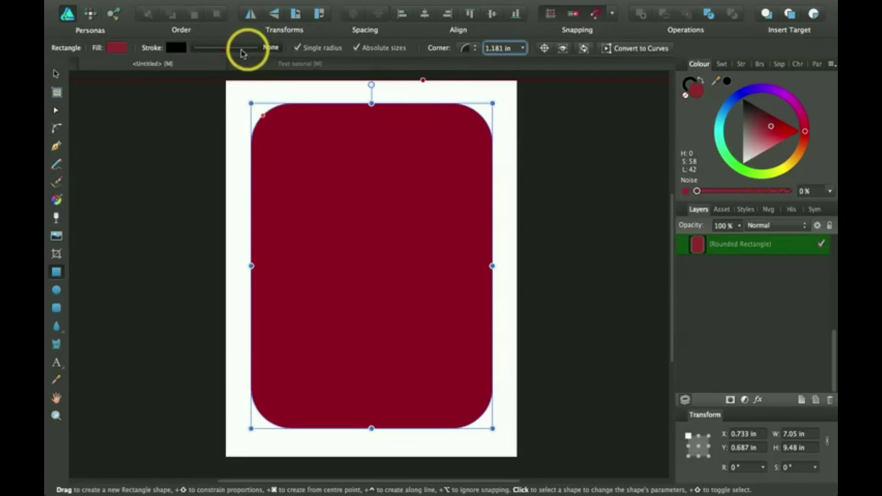
{"action": "left_click", "coordinate": [234, 48]}
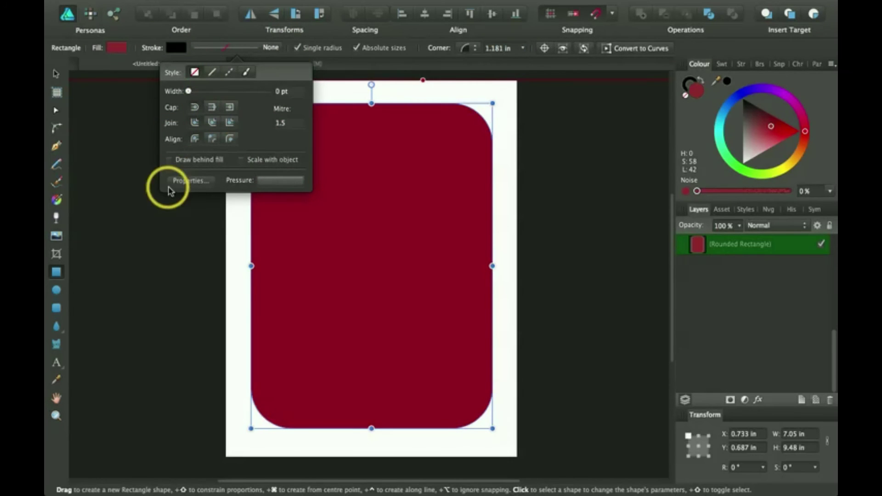
{"action": "left_click", "coordinate": [135, 258]}
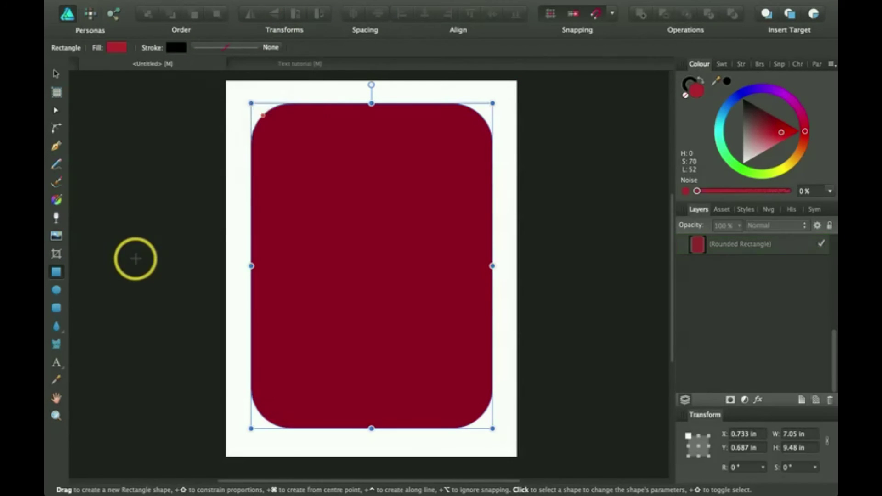
{"action": "left_click", "coordinate": [131, 264]}
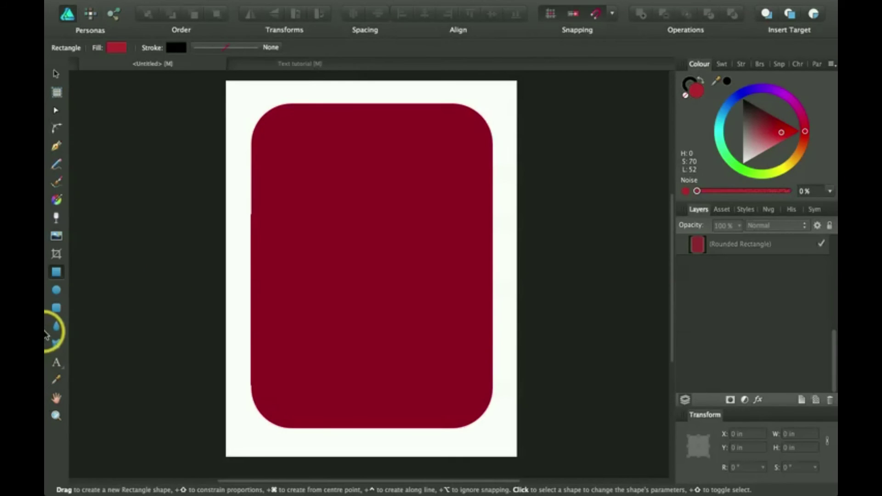
Draw a constrained 3.623 in five-sided polygon from its centre over the rounded rectangle.
{"action": "left_click", "coordinate": [63, 334]}
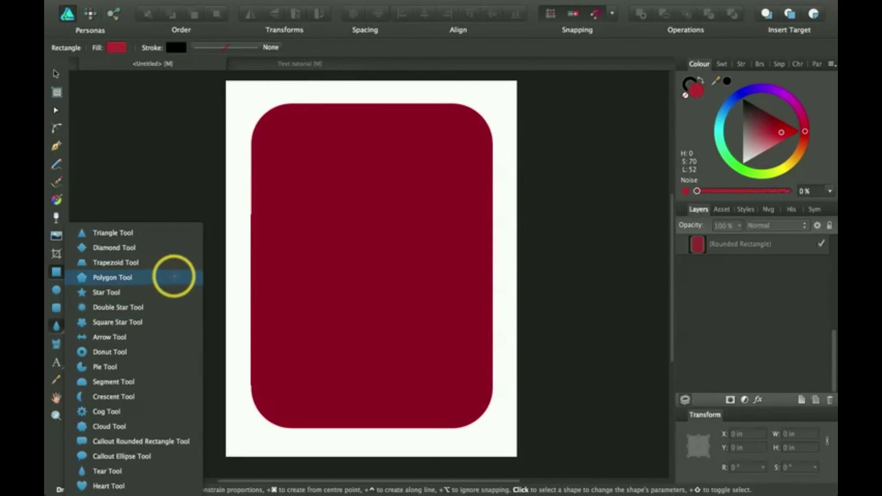
{"action": "left_click", "coordinate": [174, 276]}
{"action": "left_click_drag", "start_coordinate": [305, 179], "coordinate": [364, 249]}
{"action": "key", "text": "super"}
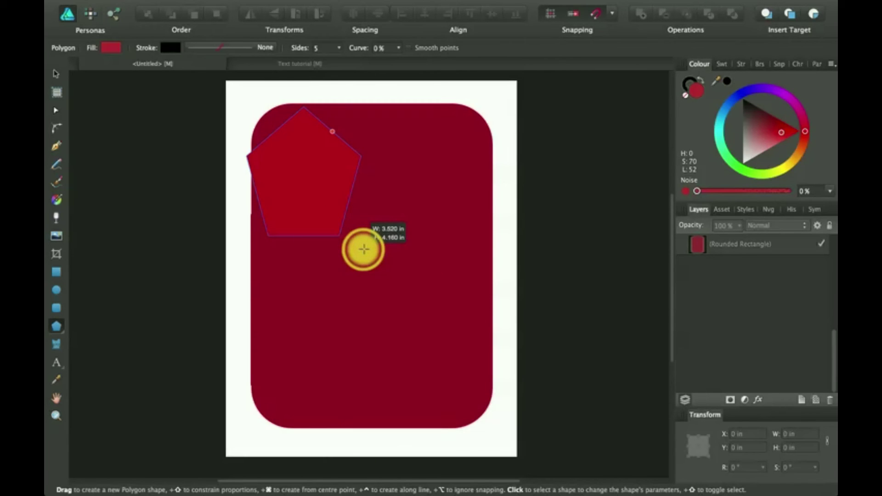
{"action": "left_click_drag", "start_coordinate": [364, 249], "coordinate": [438, 302]}
{"action": "key", "text": "shift+super"}
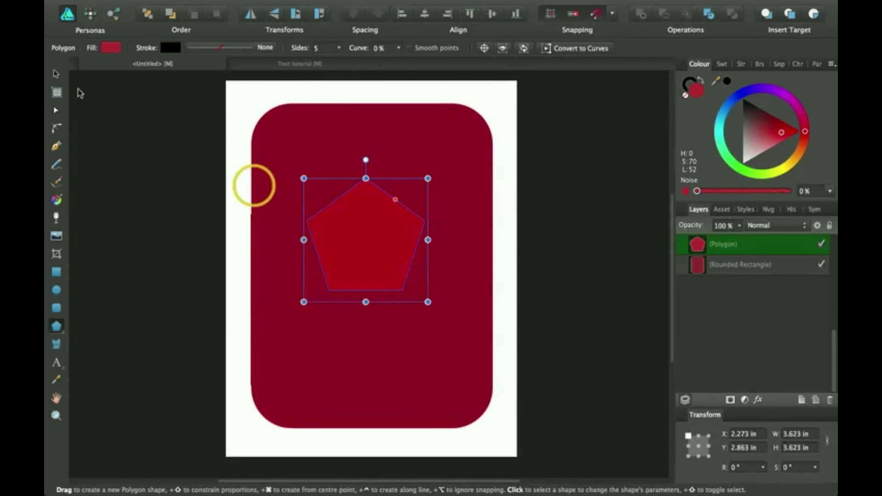
Move the pentagon toward the rectangle's middle and change it to 4 sides.
{"action": "left_click", "coordinate": [54, 75]}
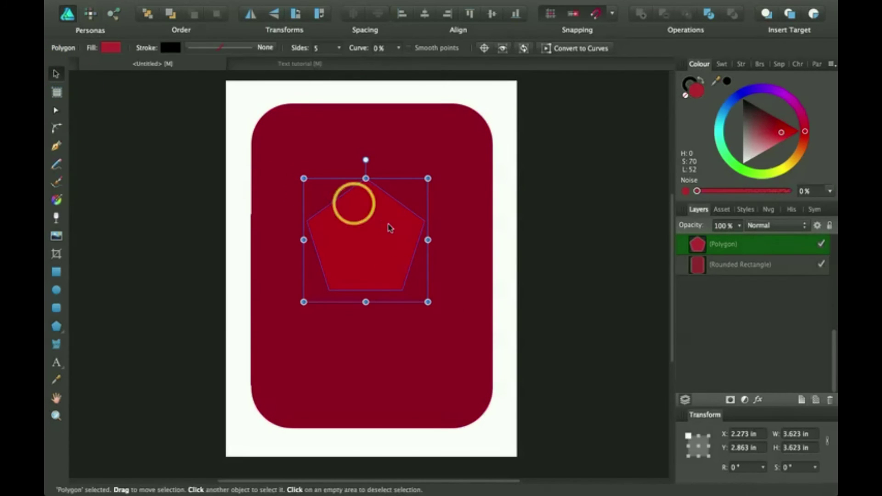
{"action": "left_click_drag", "start_coordinate": [384, 226], "coordinate": [399, 237]}
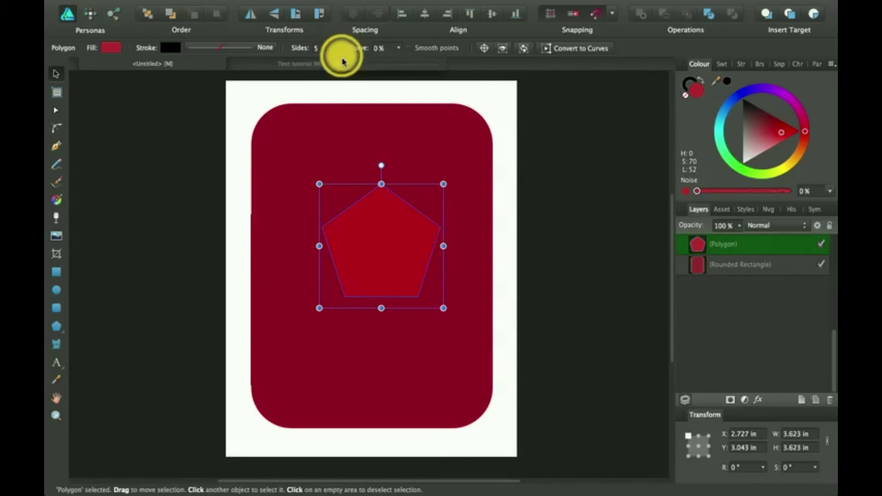
{"action": "left_click_drag", "start_coordinate": [343, 62], "coordinate": [324, 46]}
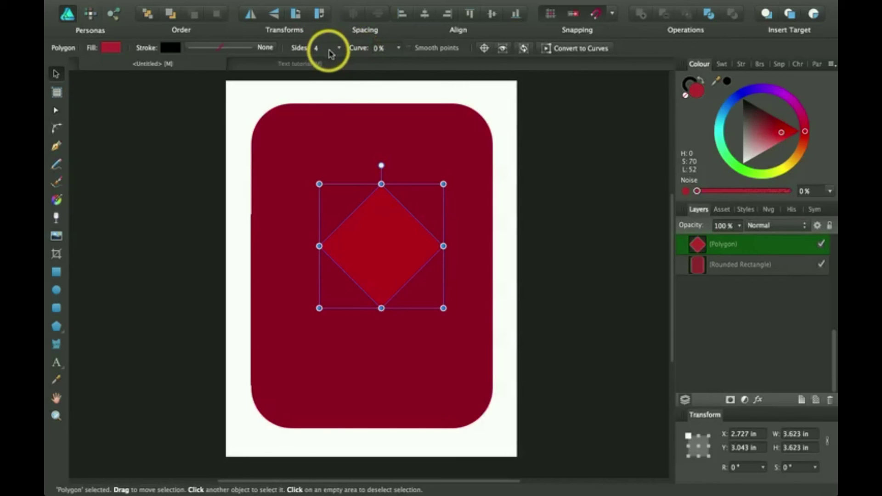
Try curving the diamond's edges, then undo back to a straight-edged 0% curve.
{"action": "left_click", "coordinate": [398, 48]}
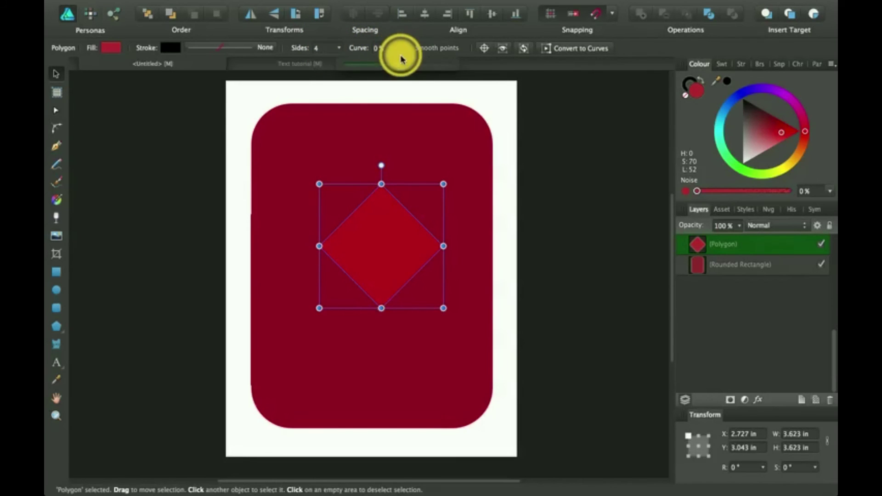
{"action": "left_click_drag", "start_coordinate": [433, 62], "coordinate": [371, 72]}
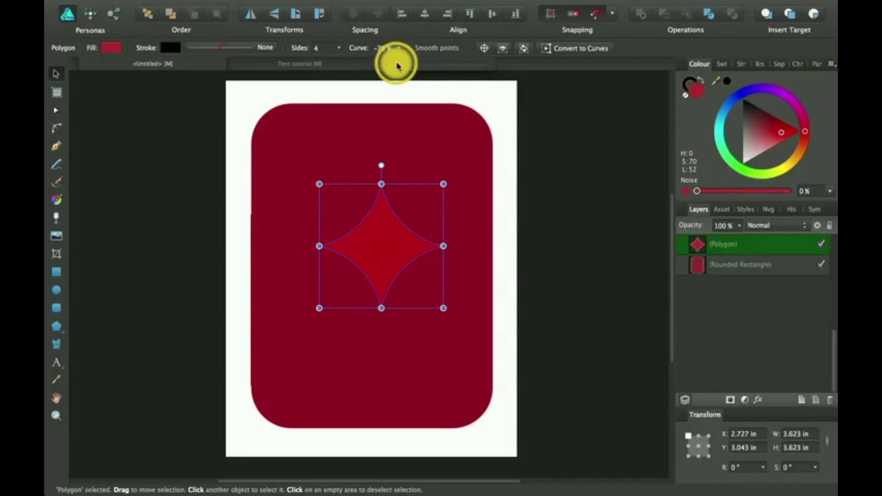
{"action": "left_click_drag", "start_coordinate": [426, 68], "coordinate": [451, 69]}
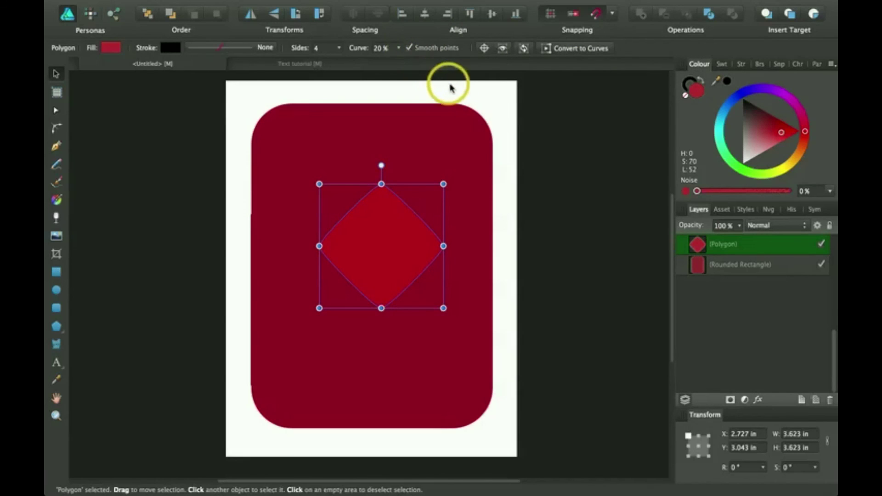
{"action": "left_click_drag", "start_coordinate": [404, 47], "coordinate": [384, 69]}
{"action": "key", "text": "super+z"}
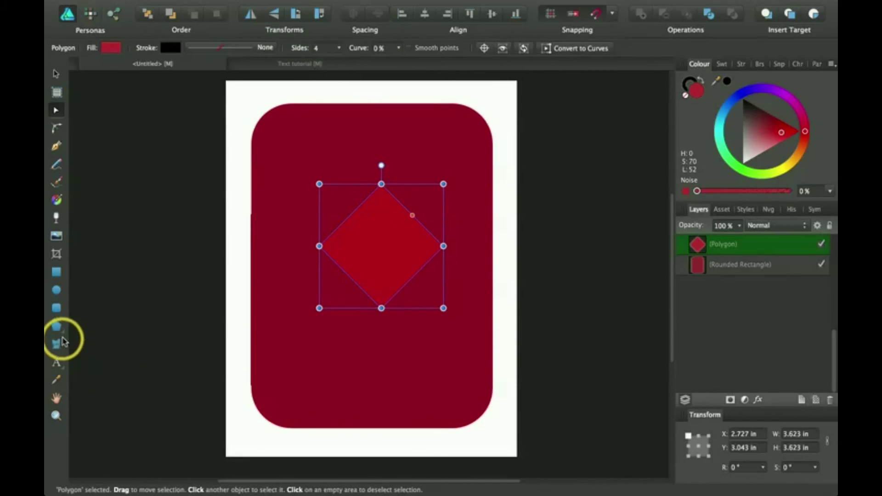
Select the diamond and centre it within the rounded rectangle.
{"action": "left_click", "coordinate": [57, 327]}
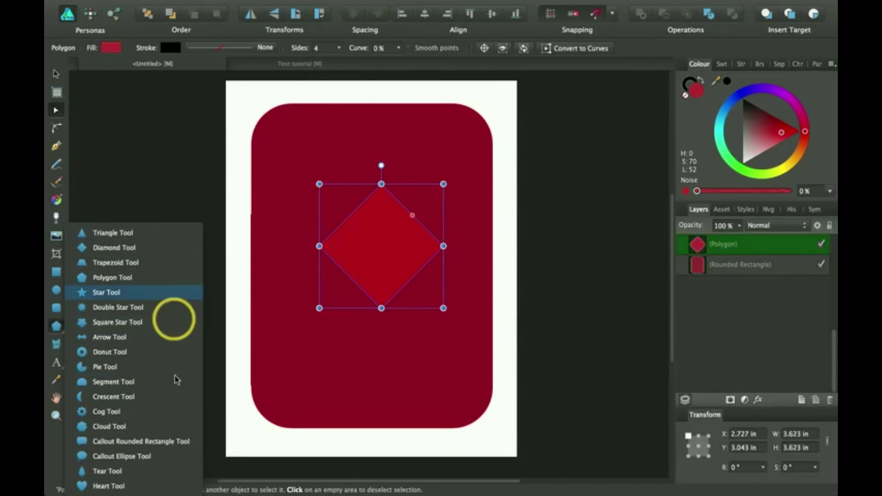
{"action": "left_click", "coordinate": [173, 211]}
{"action": "left_click", "coordinate": [170, 442]}
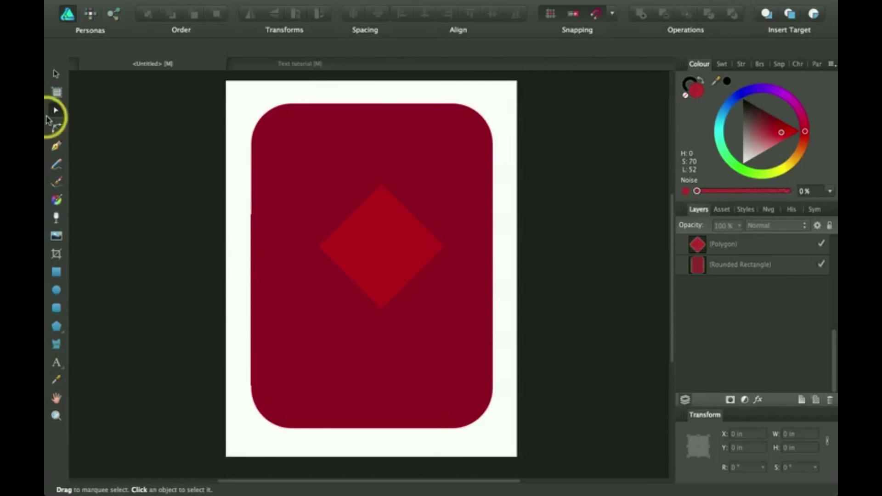
{"action": "left_click", "coordinate": [54, 69]}
{"action": "left_click", "coordinate": [340, 248]}
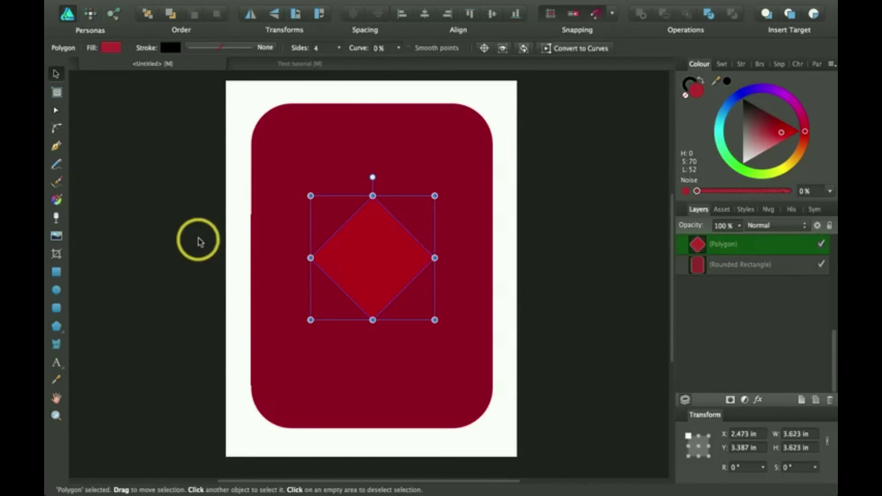
Switch to the Pen tool, back to Move, then make Polygon drawing active again.
{"action": "left_click", "coordinate": [57, 148]}
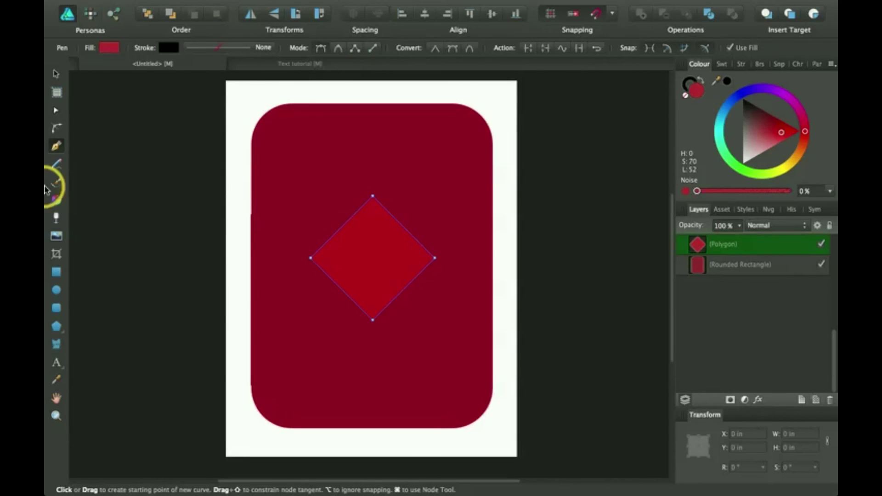
{"action": "left_click", "coordinate": [56, 75]}
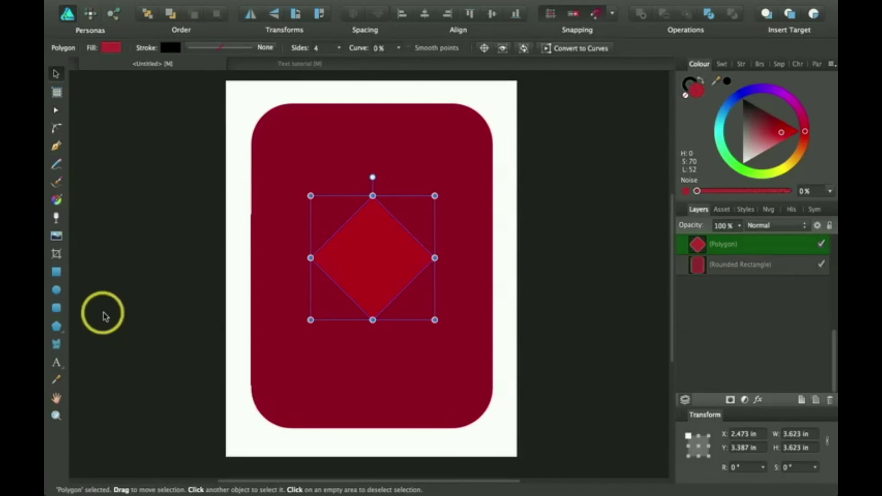
{"action": "left_click", "coordinate": [56, 326]}
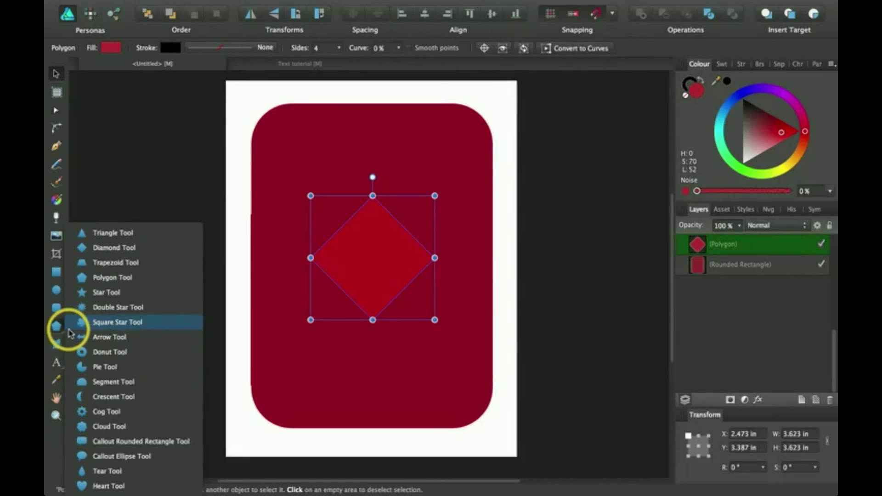
{"action": "left_click", "coordinate": [62, 335]}
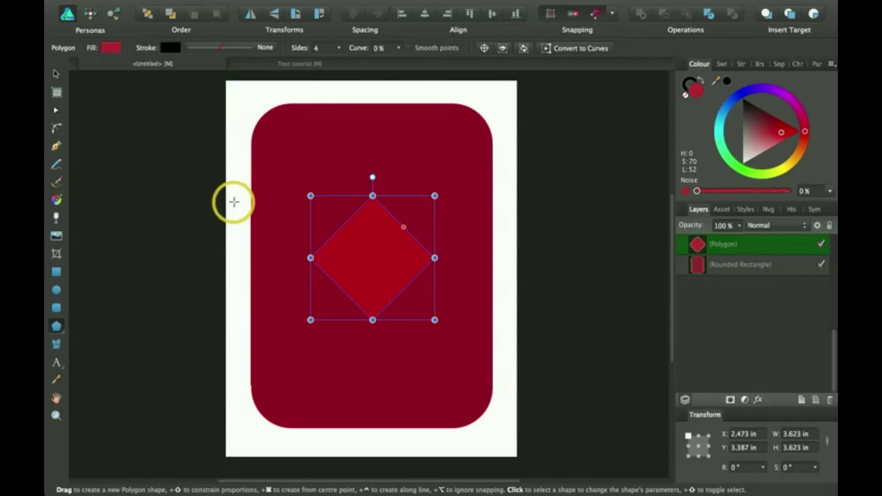
{"action": "scroll", "coordinate": [196, 178], "scroll_direction": "down", "scroll_amount": 1}
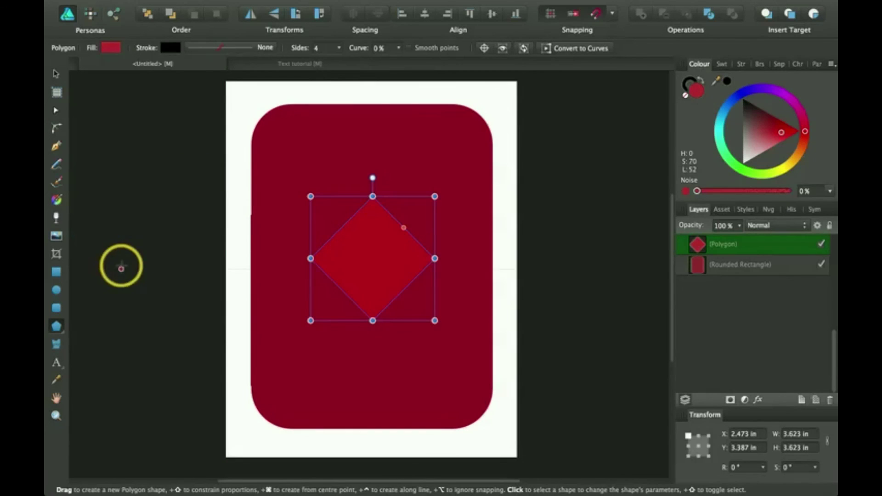
{"action": "left_click_drag", "start_coordinate": [404, 223], "coordinate": [398, 203]}
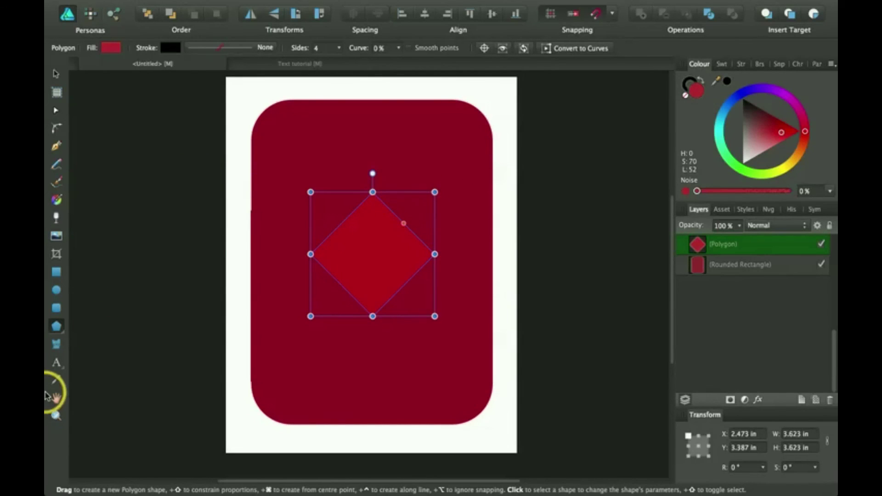